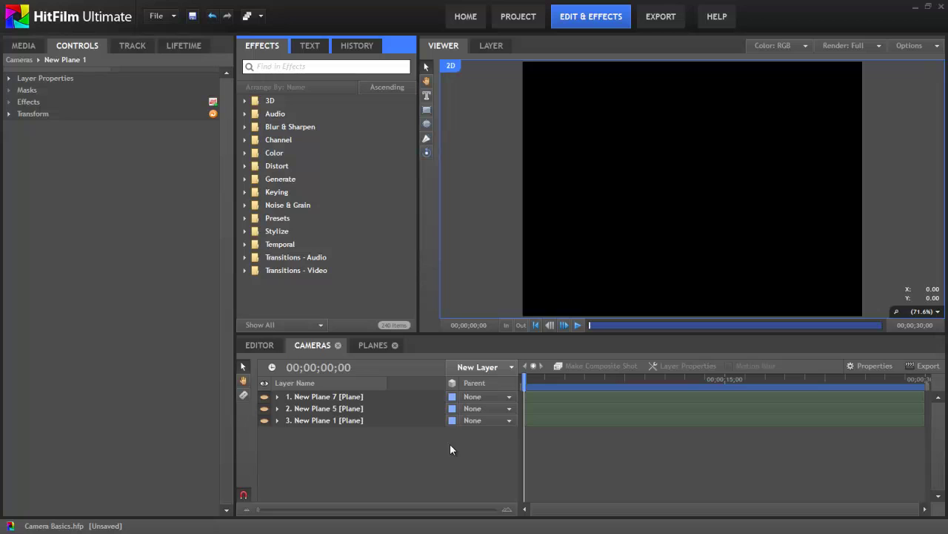
# Step: Turn on New Plane 5 and New Plane 7 so all three Cameras-shot planes show
pyautogui.click(261, 345)
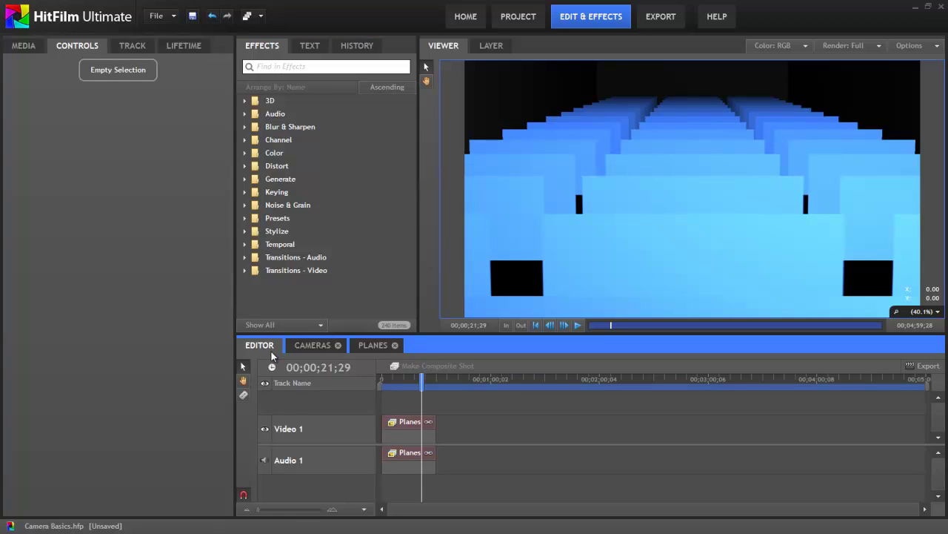
pyautogui.click(320, 346)
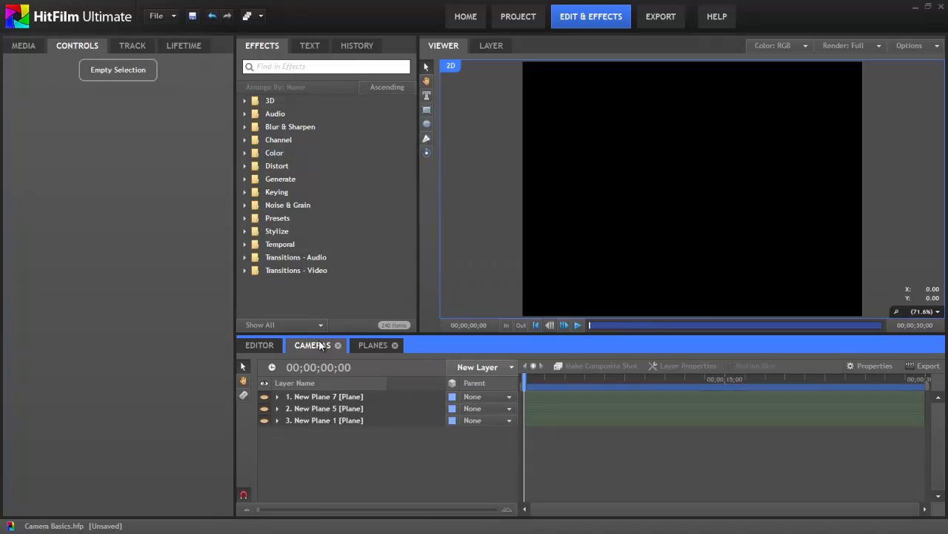
pyautogui.click(264, 420)
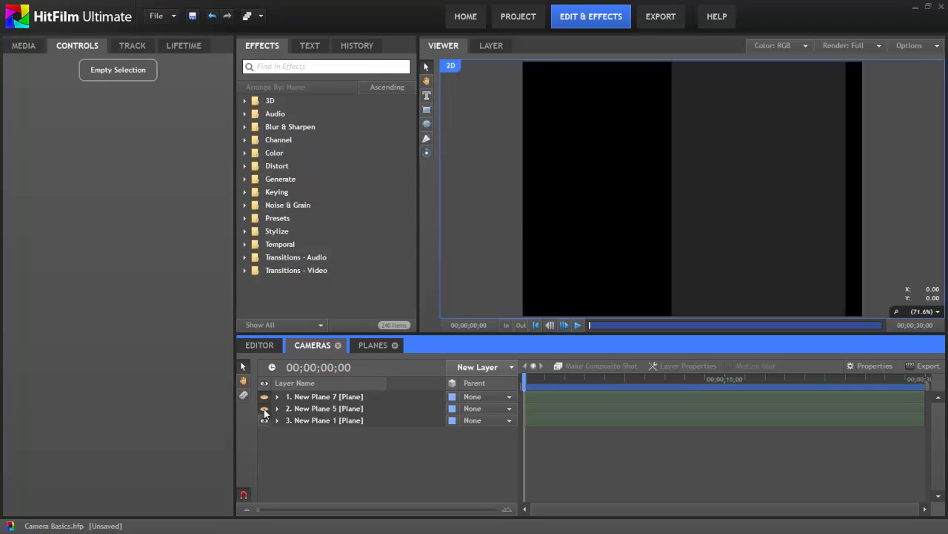
pyautogui.click(264, 408)
pyautogui.click(264, 397)
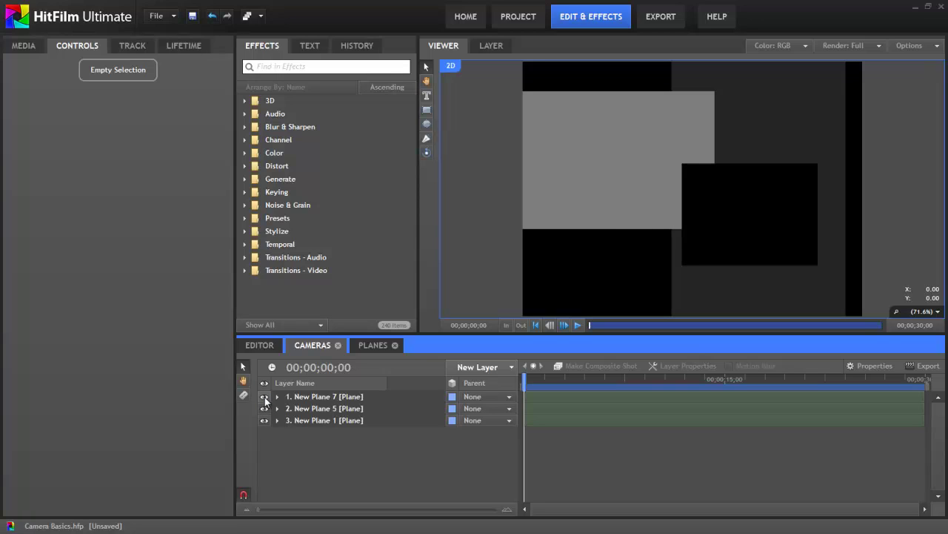
pyautogui.click(245, 100)
# Step: Add the 3D Gunfire effect to the Cameras shot and accept the New Camera it requires
pyautogui.moveTo(290, 194); pyautogui.dragTo(326, 401)
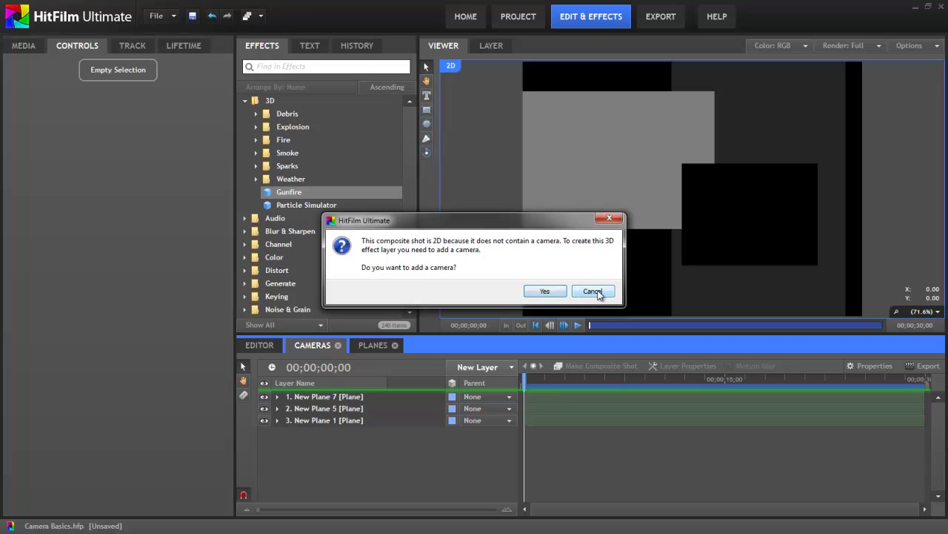
pyautogui.click(546, 291)
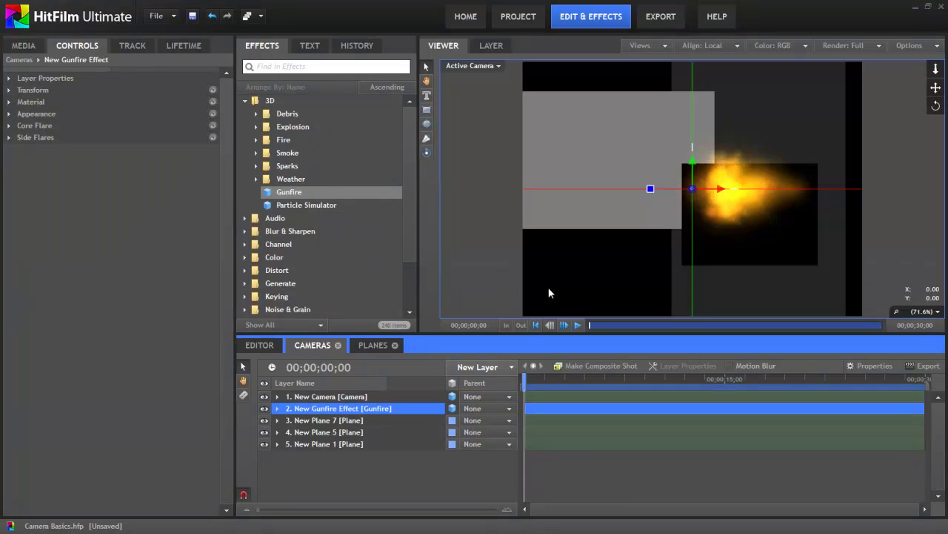
pyautogui.click(7, 93)
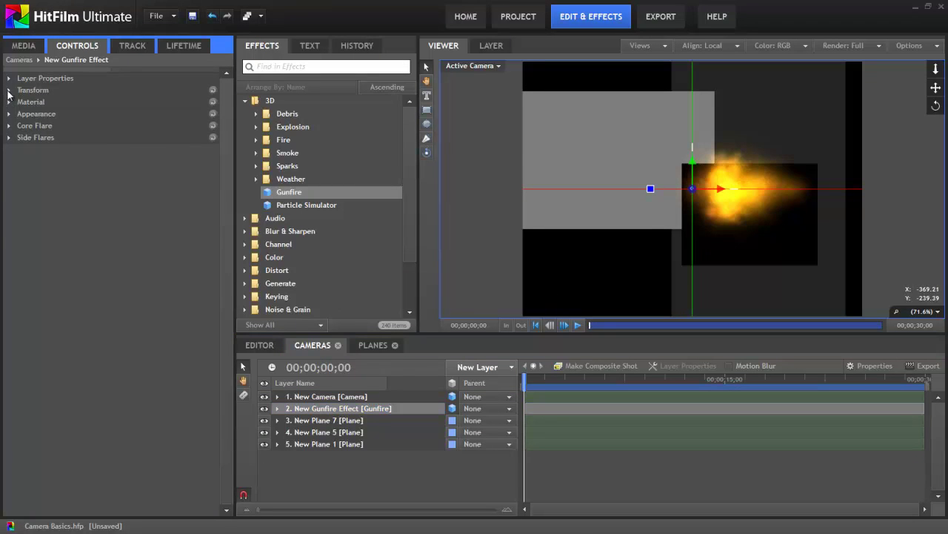
# Step: Set the Gunfire layer's Y rotation to 1x 11.0° so it fires across the black plane
pyautogui.click(8, 90)
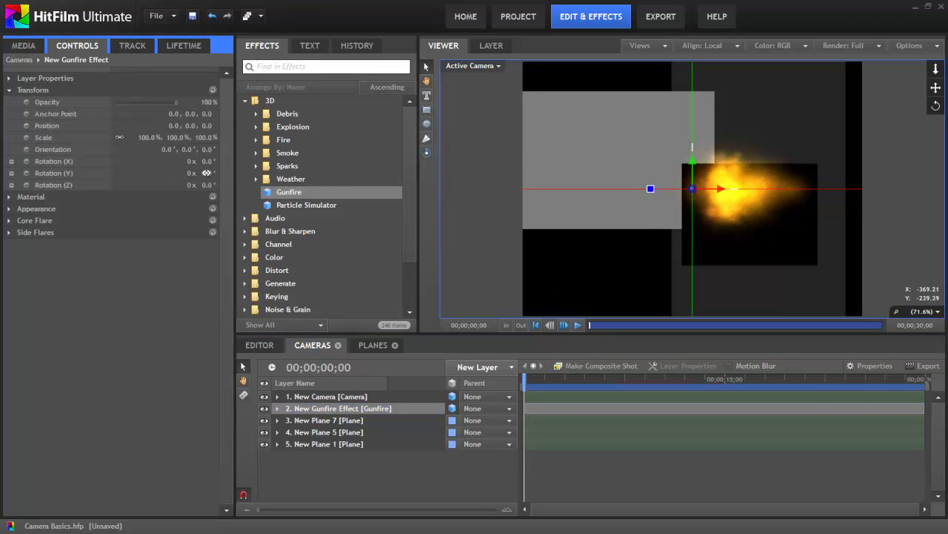
pyautogui.moveTo(207, 173); pyautogui.dragTo(484, 217)
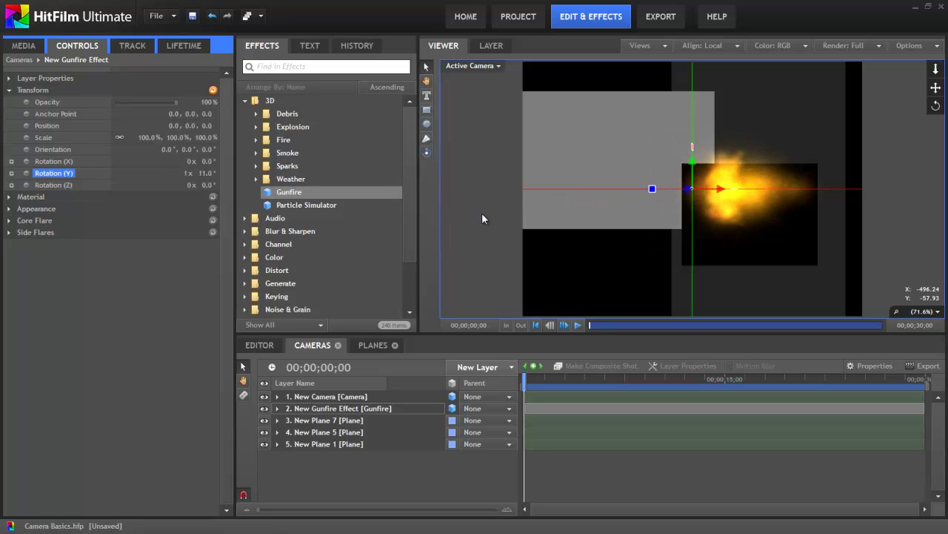
# Step: In the Planes shot, add a New Camera layer above the Master Camera
pyautogui.click(373, 345)
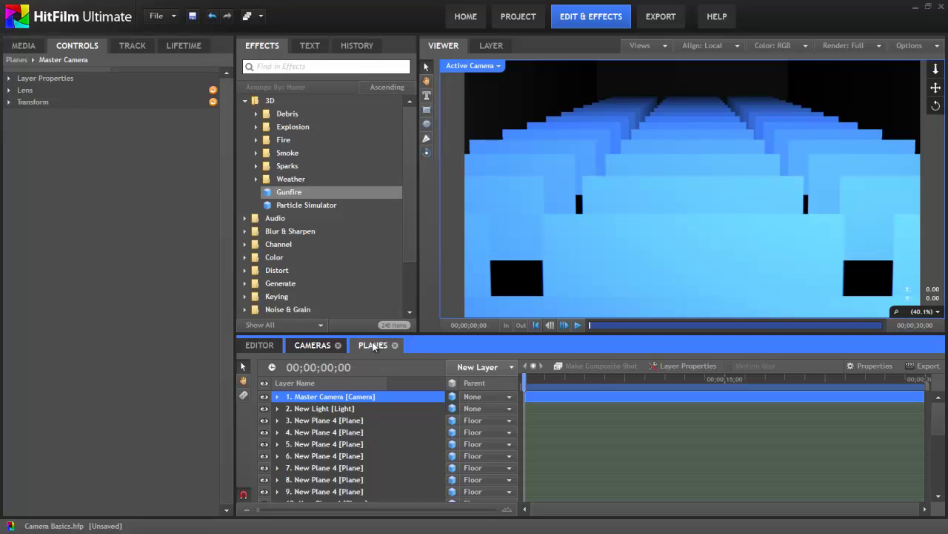
pyautogui.click(511, 368)
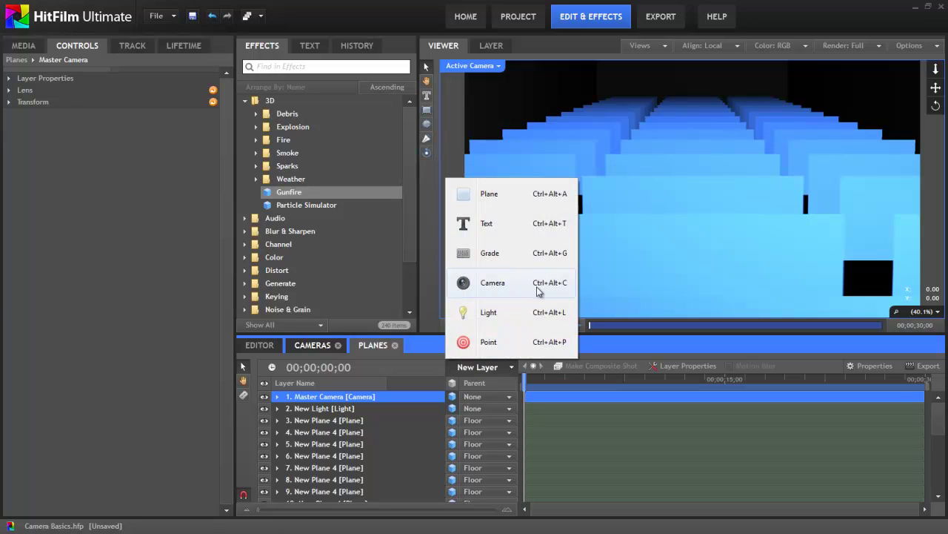
pyautogui.click(519, 288)
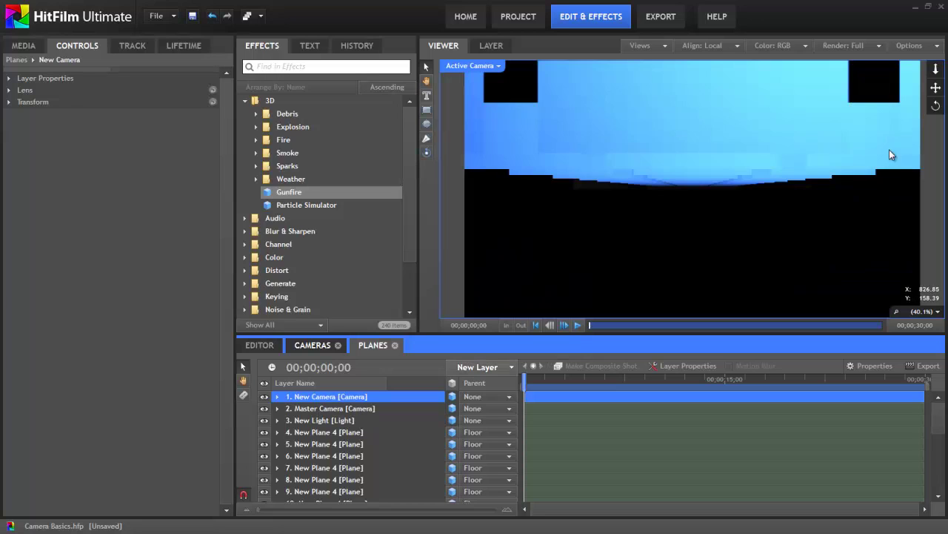
# Step: Orbit the New Camera to view the blue plane rows from the side, then select it
pyautogui.click(542, 245)
pyautogui.moveTo(936, 88); pyautogui.dragTo(936, 105)
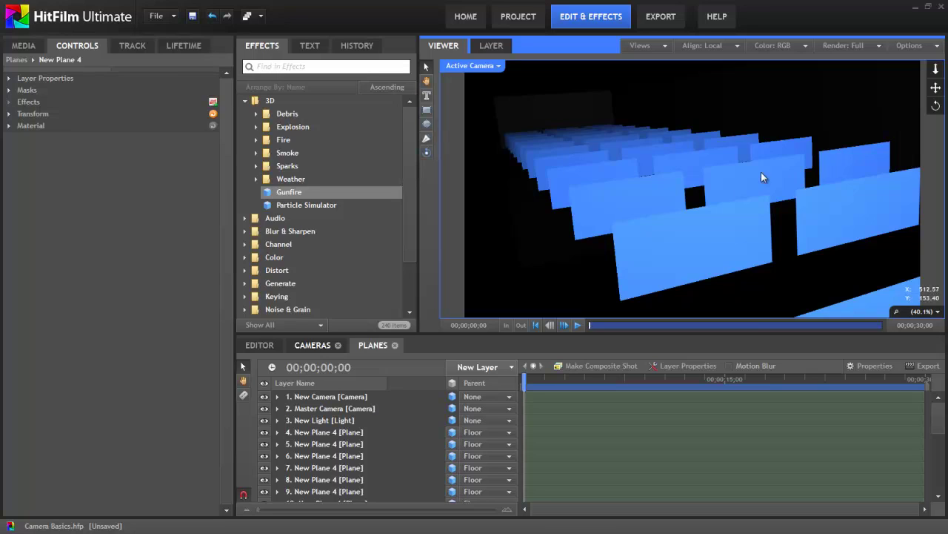
pyautogui.click(326, 397)
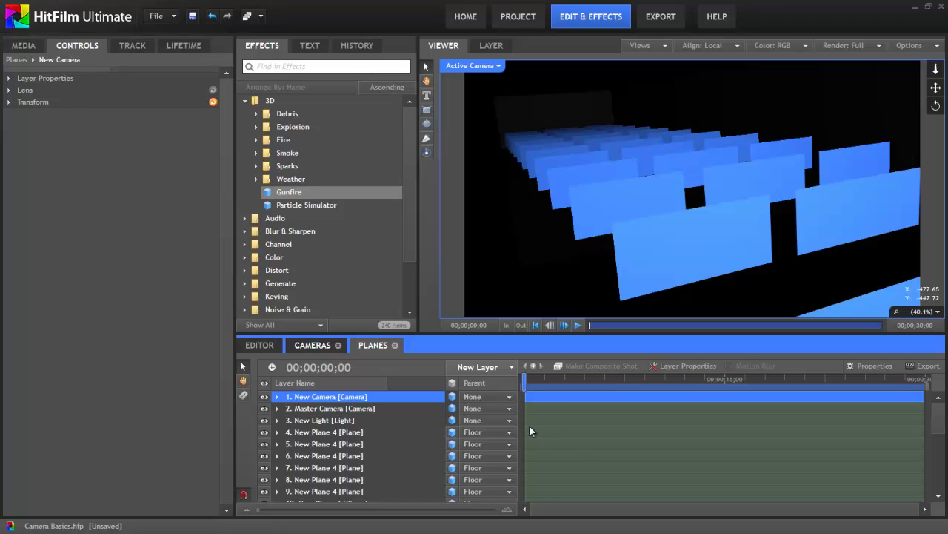
# Step: Make the New Camera layer start around 11 seconds and compare views with it hidden and shown
pyautogui.moveTo(529, 395); pyautogui.dragTo(716, 378)
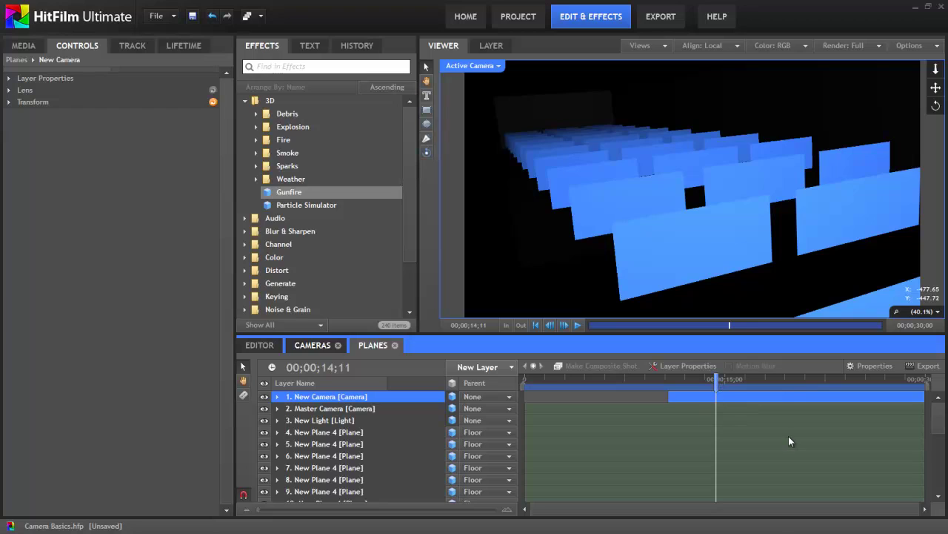
pyautogui.click(265, 397)
pyautogui.click(266, 398)
pyautogui.rightClick(328, 398)
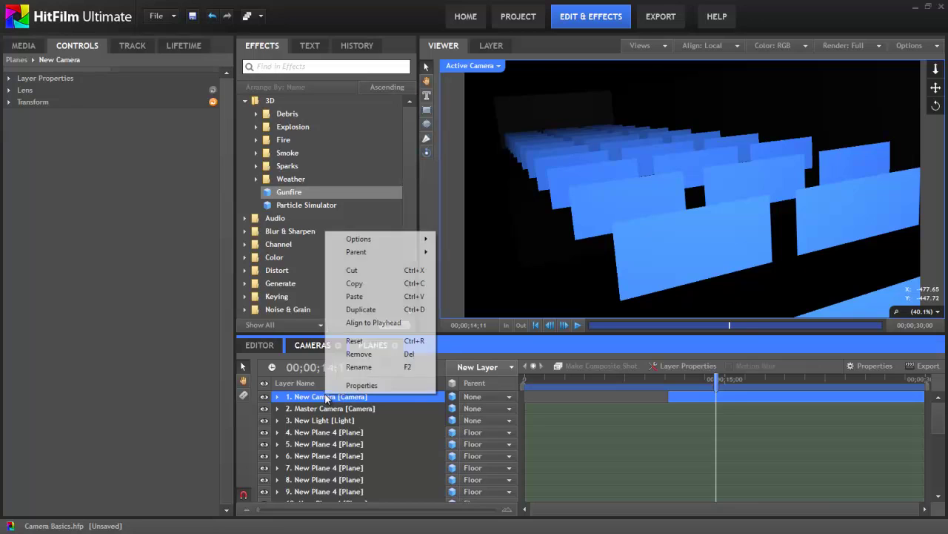
# Step: Remove the New Camera layer and select the Master Camera
pyautogui.click(360, 353)
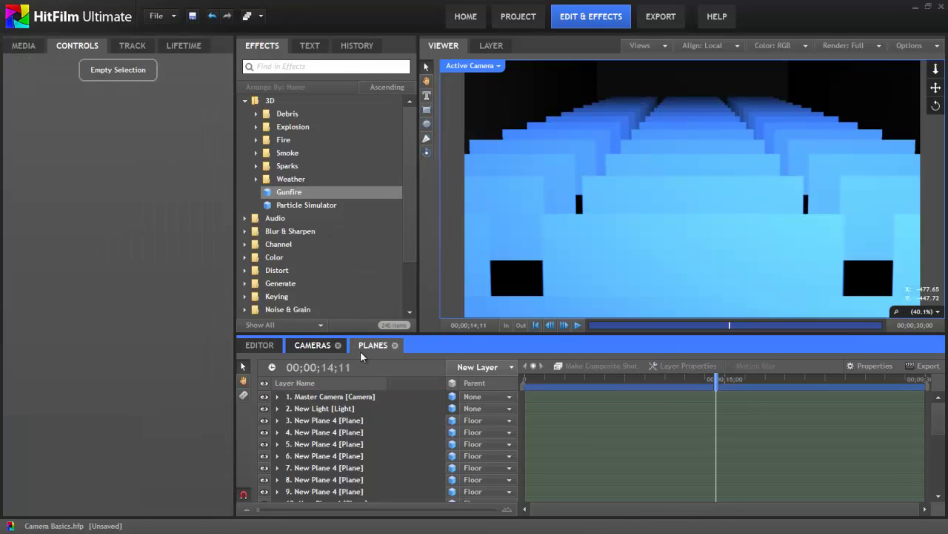
pyautogui.click(332, 398)
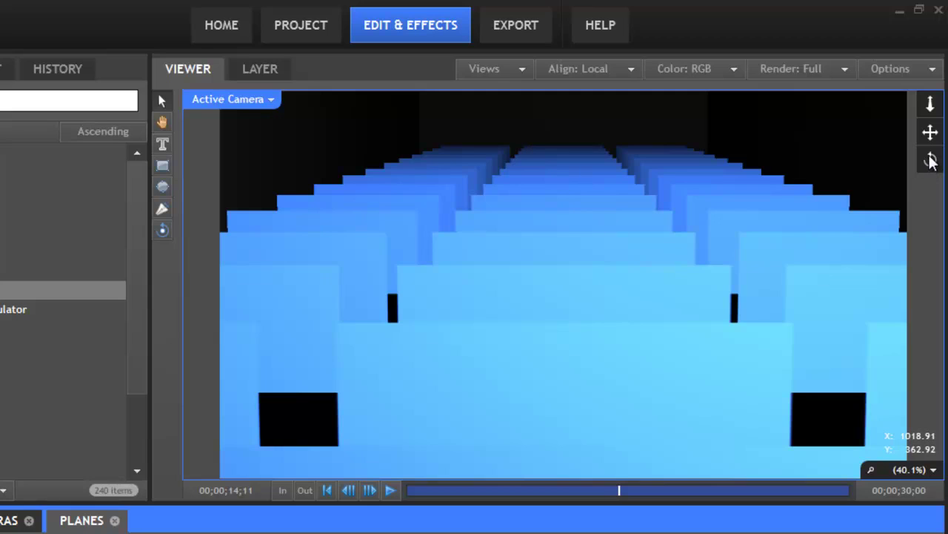
pyautogui.click(270, 99)
pyautogui.click(226, 248)
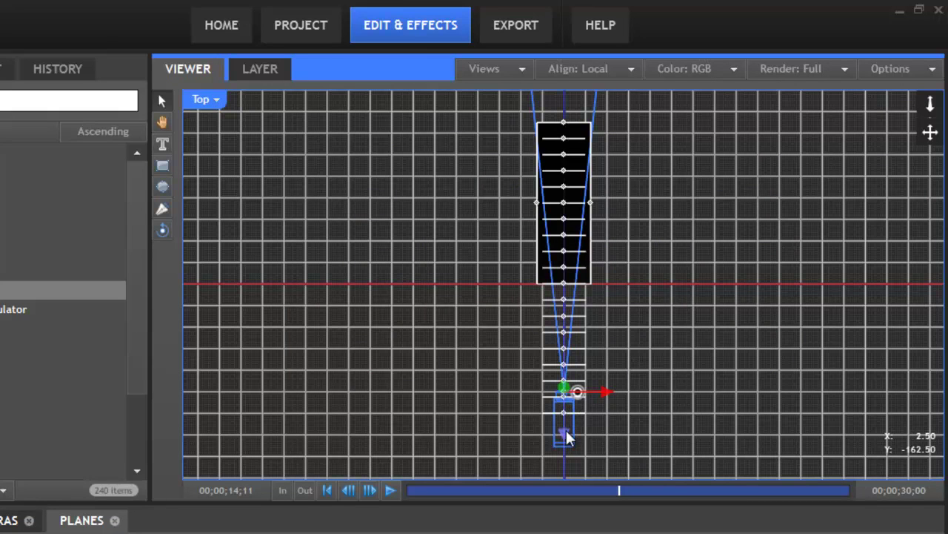
pyautogui.click(223, 103)
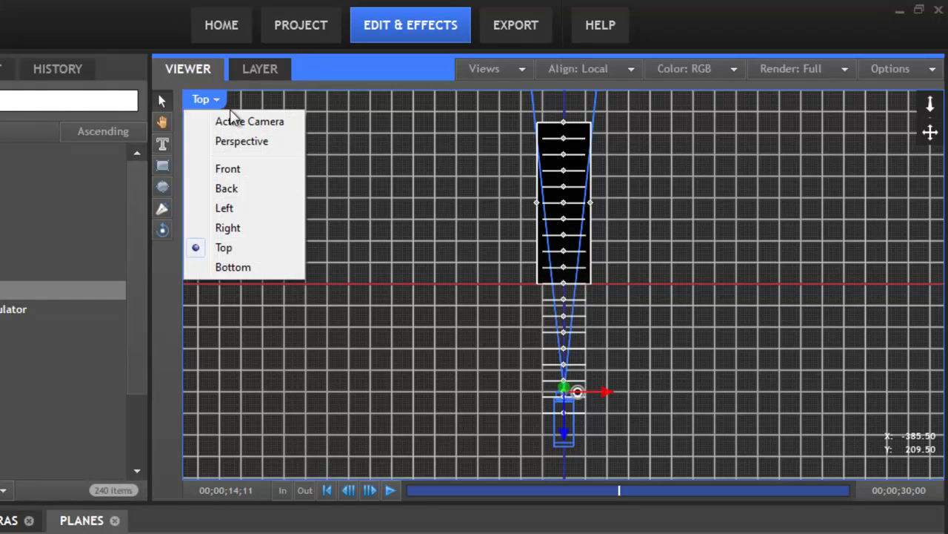
pyautogui.click(234, 122)
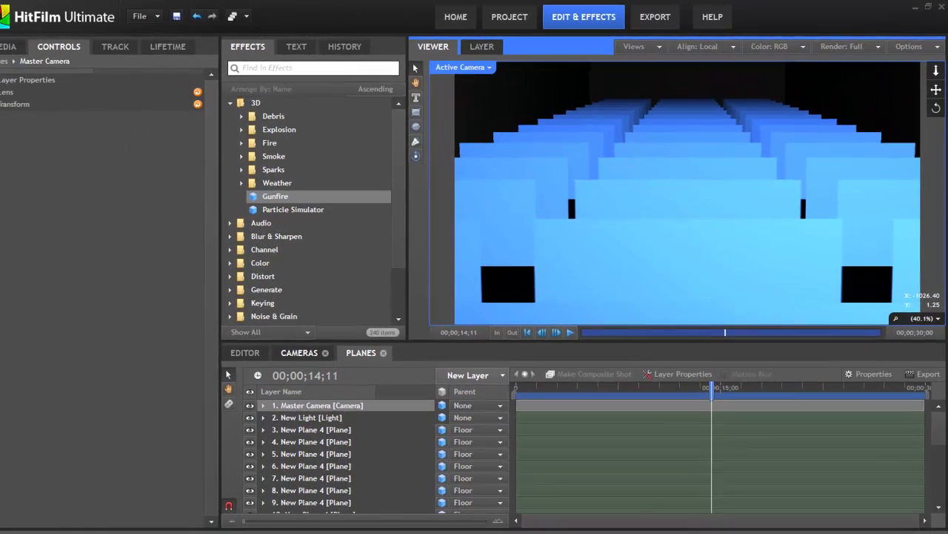
pyautogui.click(1, 104)
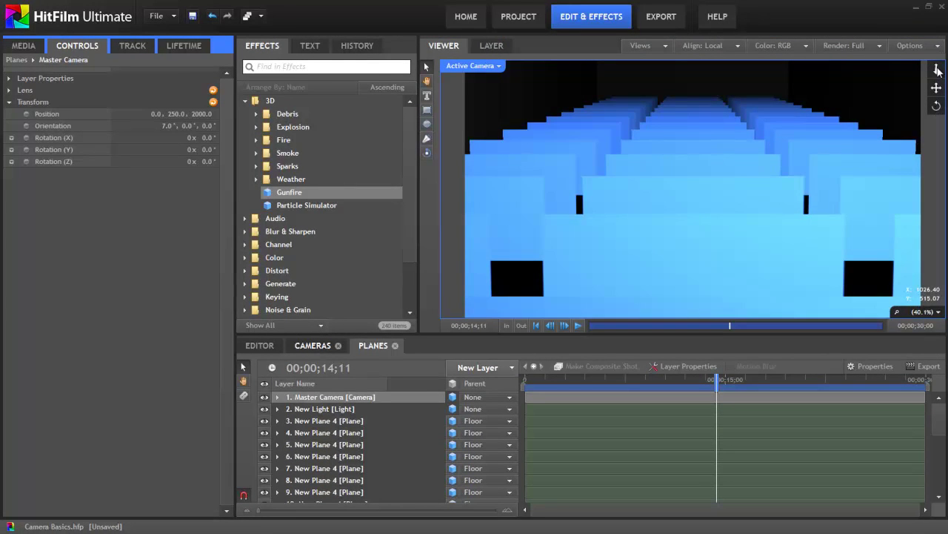
# Step: Move the Master Camera to Position -1.0, 265.8, 1923.5 with rotation X -3.1°, Y -0.1°, Z 1.1°
pyautogui.moveTo(939, 70)
pyautogui.mouseDown()
pyautogui.moveTo(938, 101)
pyautogui.moveTo(938, 69)
pyautogui.moveTo(938, 86)
pyautogui.mouseUp()
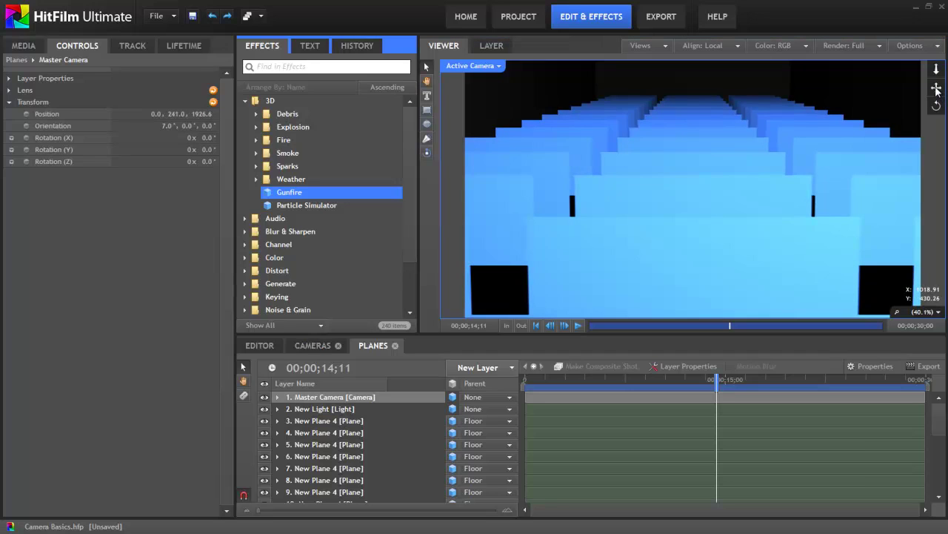
pyautogui.moveTo(937, 89); pyautogui.dragTo(931, 87)
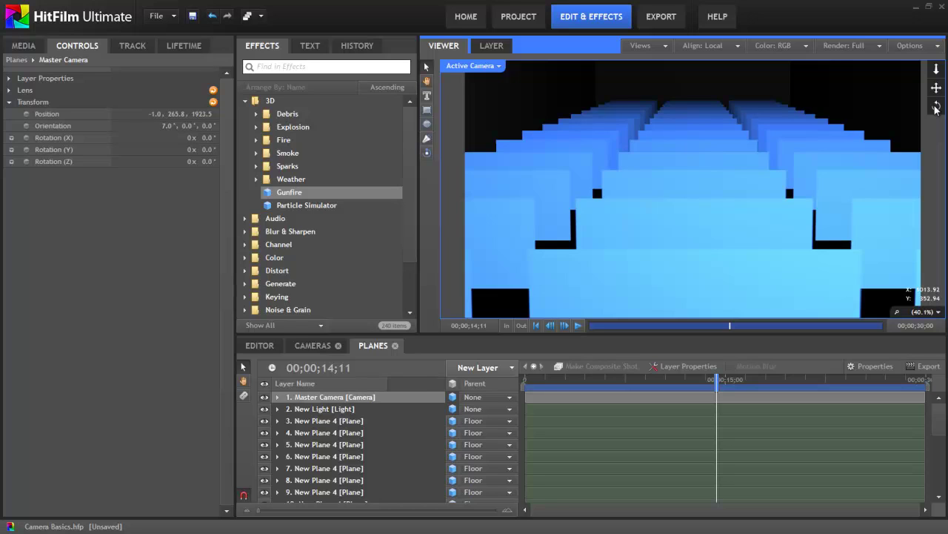
pyautogui.moveTo(935, 109); pyautogui.dragTo(935, 109)
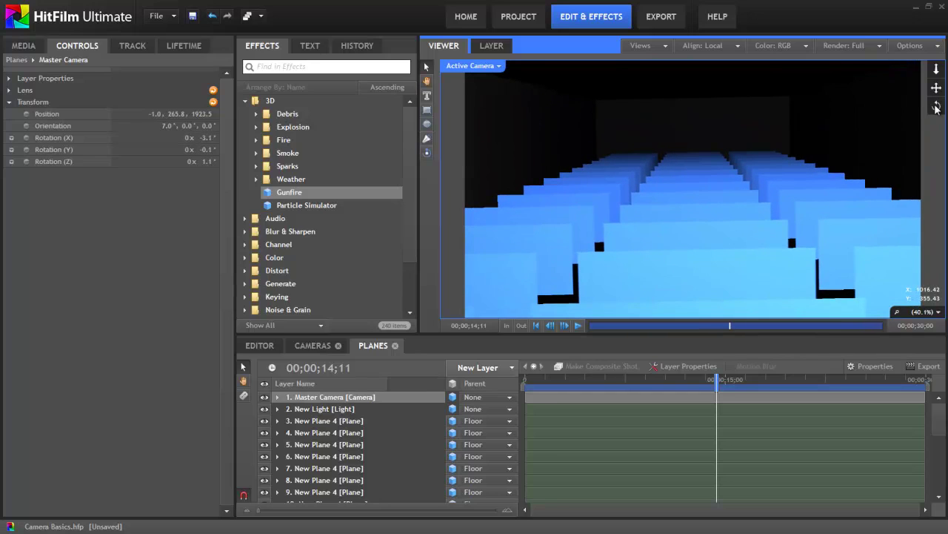
# Step: Revert the Master Camera to Position 0, 250, 2000 and reveal its Lens settings (Aperture 17.7, Zoom 4000)
pyautogui.click(358, 46)
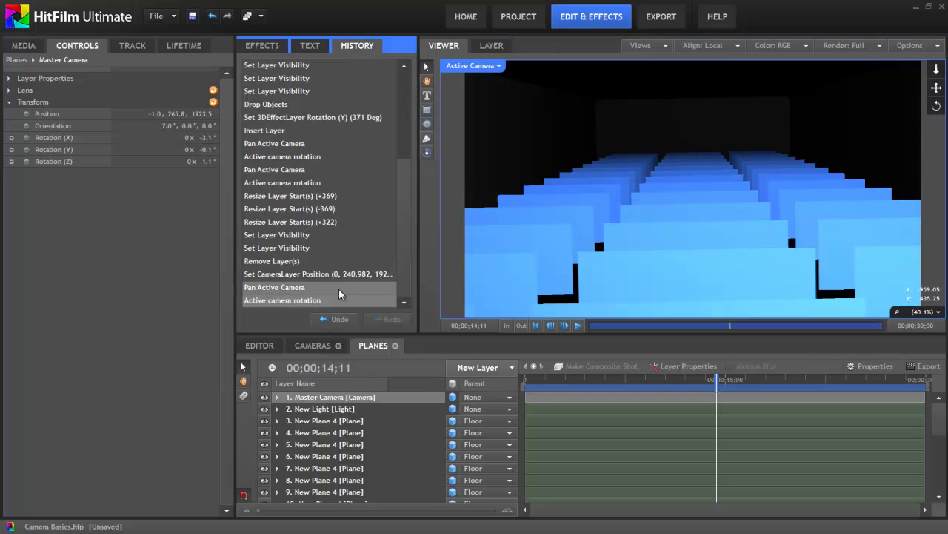
pyautogui.click(285, 262)
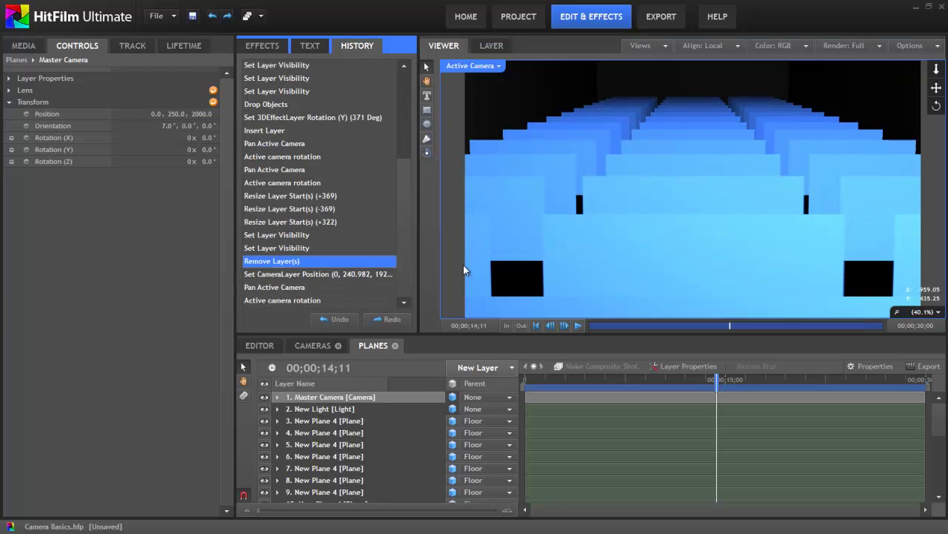
pyautogui.click(271, 46)
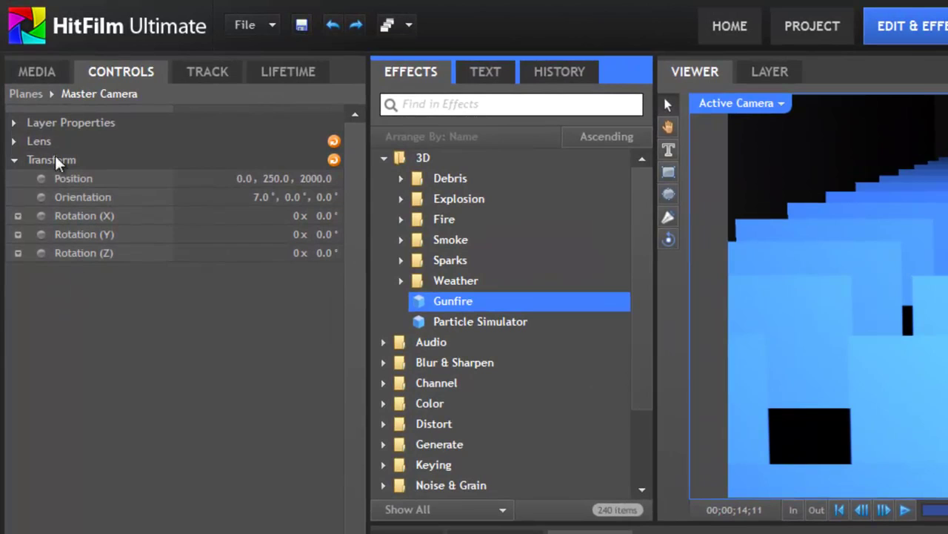
pyautogui.click(14, 140)
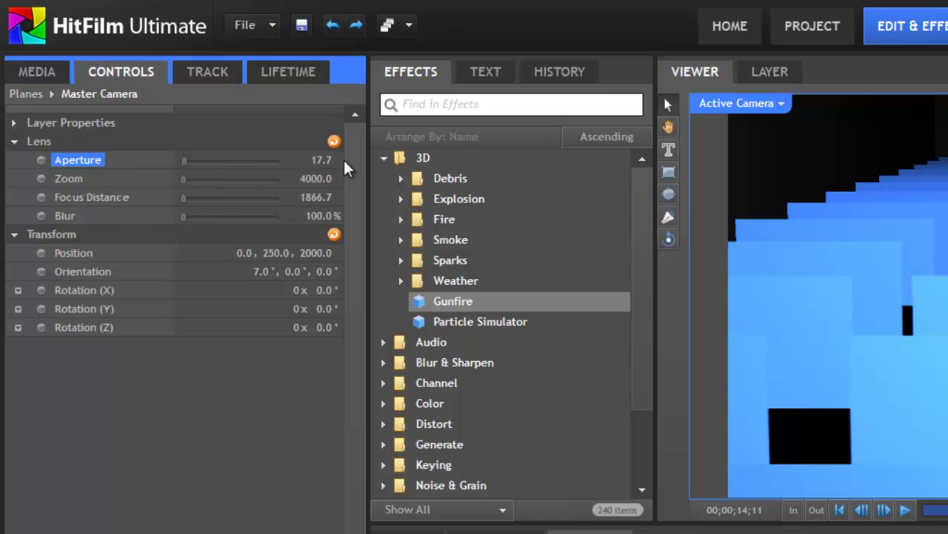
# Step: Raise the Master Camera's Aperture to 19.7 and check its Depth of Field layer property
pyautogui.moveTo(323, 161)
pyautogui.mouseDown()
pyautogui.moveTo(587, 170)
pyautogui.moveTo(496, 163)
pyautogui.moveTo(327, 171)
pyautogui.mouseUp()
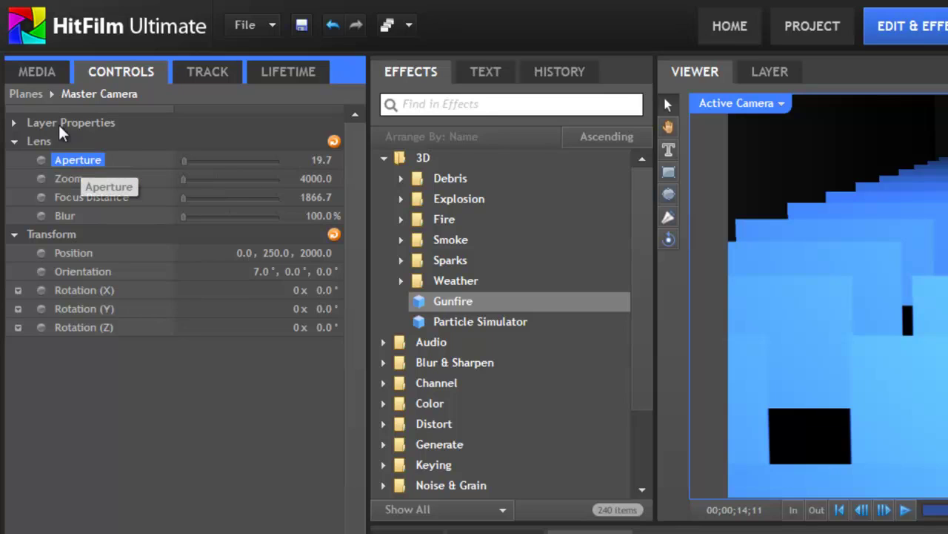
pyautogui.click(14, 123)
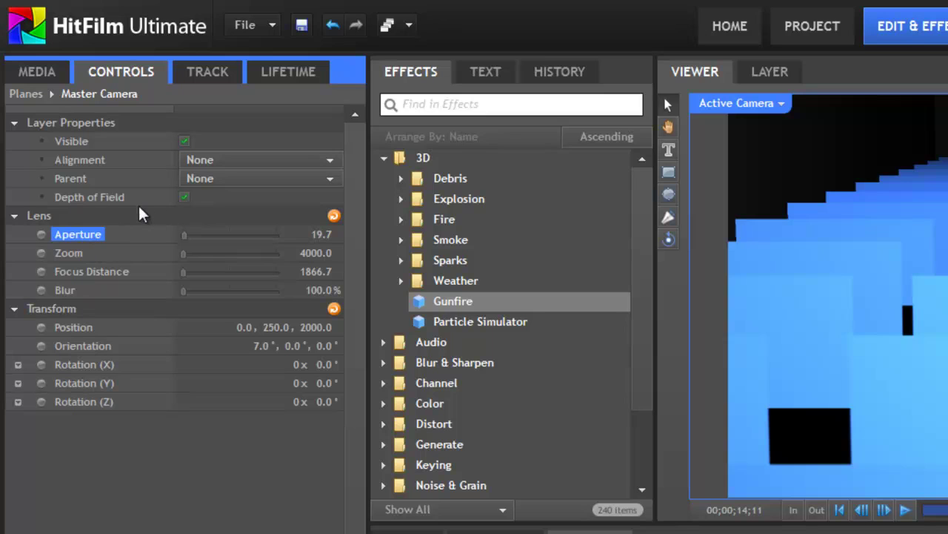
pyautogui.click(14, 122)
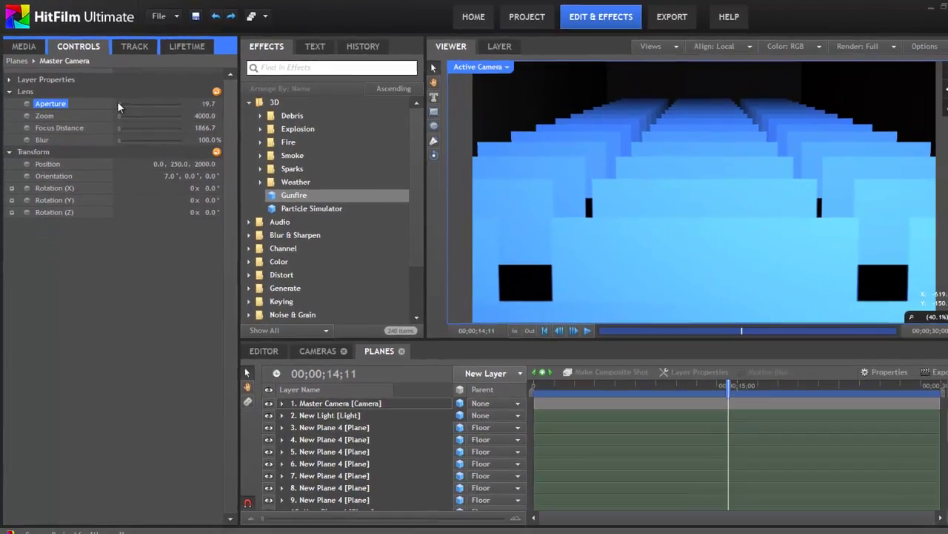
# Step: Widen the Master Camera aperture to 720 to blur the planes, then set it back to 90.0
pyautogui.moveTo(144, 126); pyautogui.dragTo(526, 172)
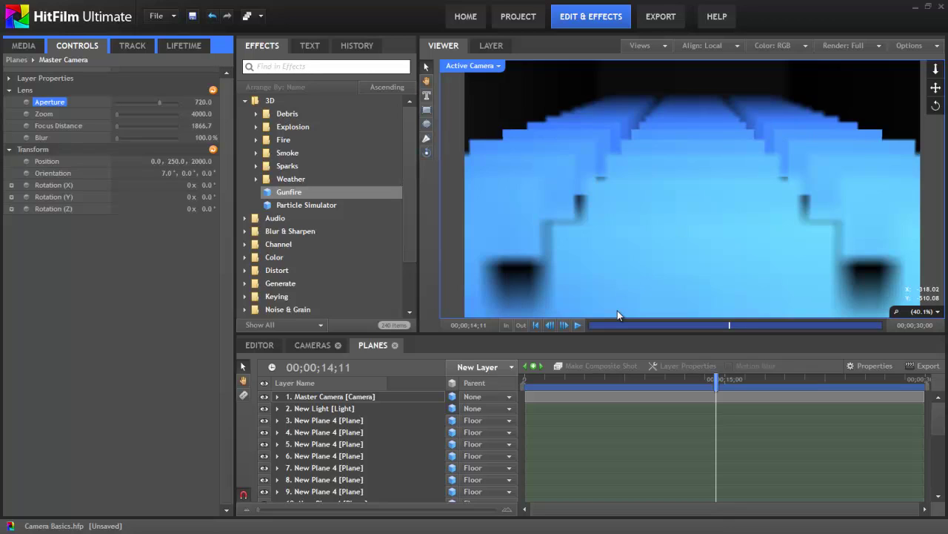
pyautogui.click(122, 101)
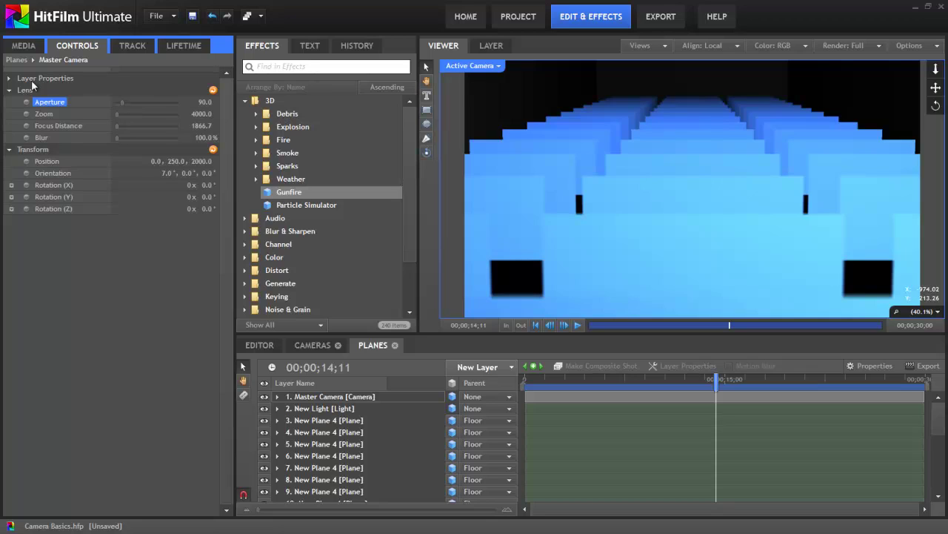
pyautogui.click(9, 77)
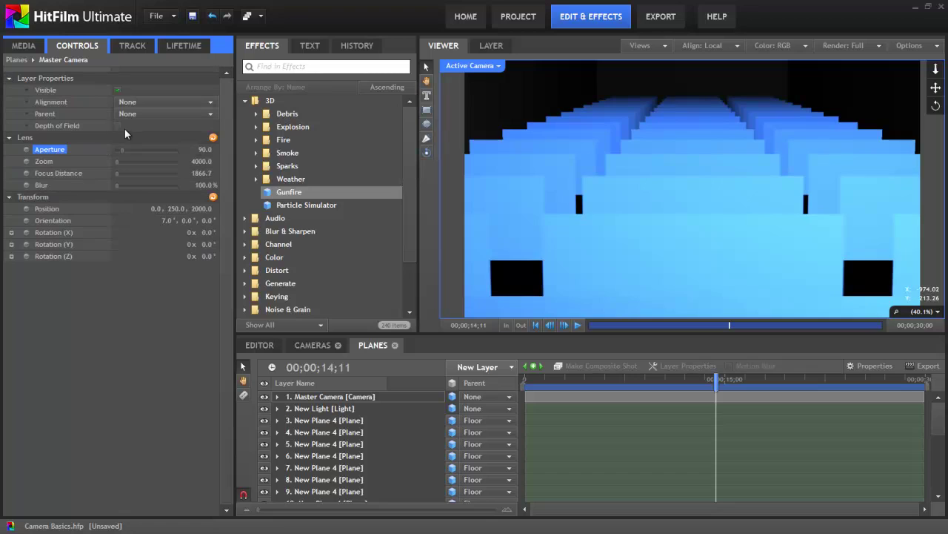
pyautogui.click(46, 161)
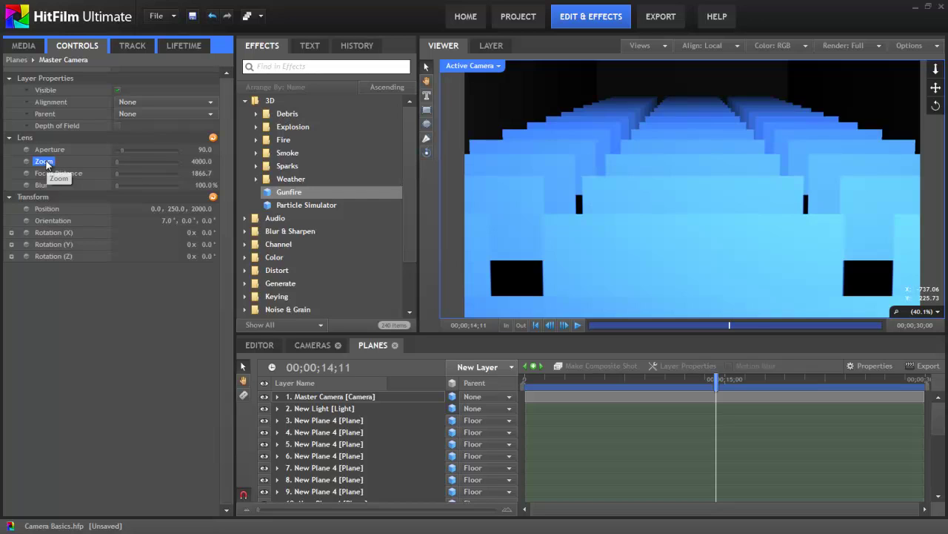
pyautogui.click(470, 65)
pyautogui.click(478, 165)
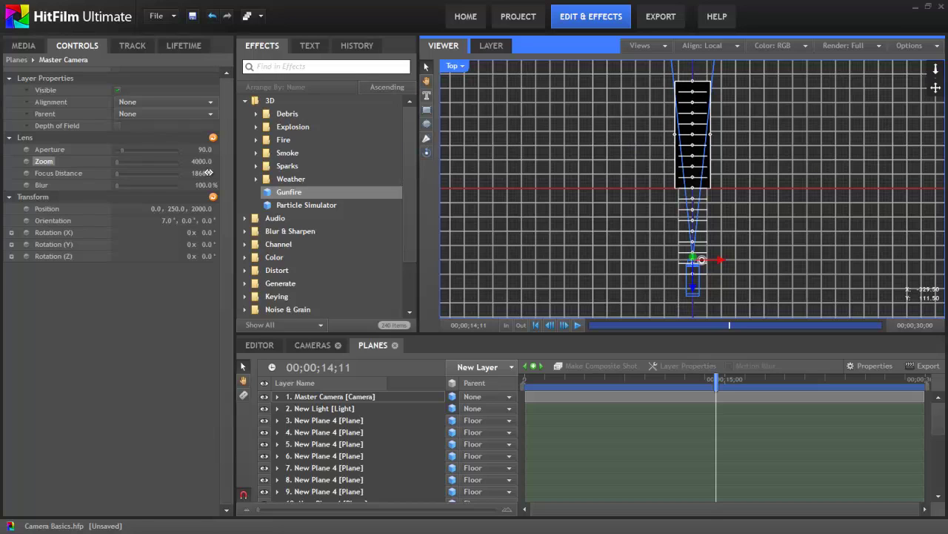
pyautogui.moveTo(200, 160)
pyautogui.mouseDown()
pyautogui.moveTo(884, 160)
pyautogui.moveTo(4, 168)
pyautogui.moveTo(202, 161)
pyautogui.mouseUp()
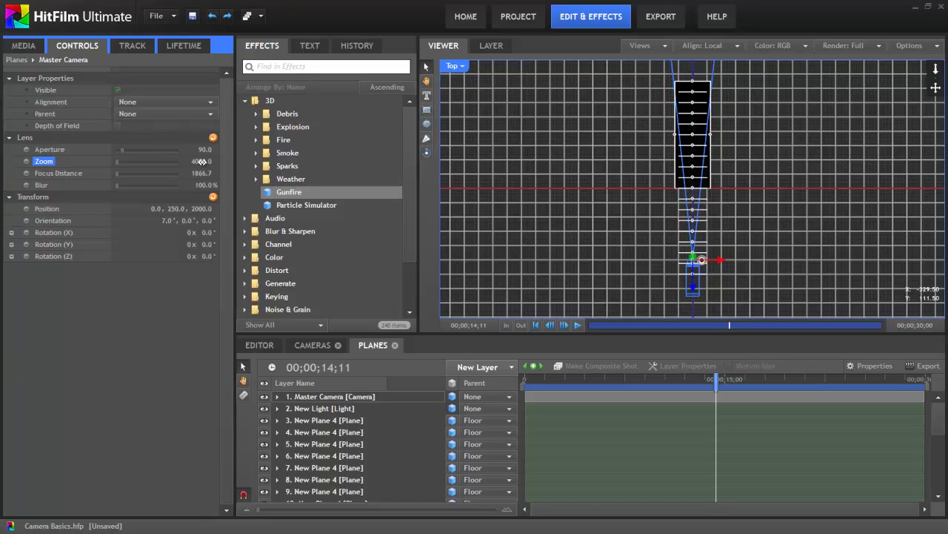
pyautogui.click(461, 66)
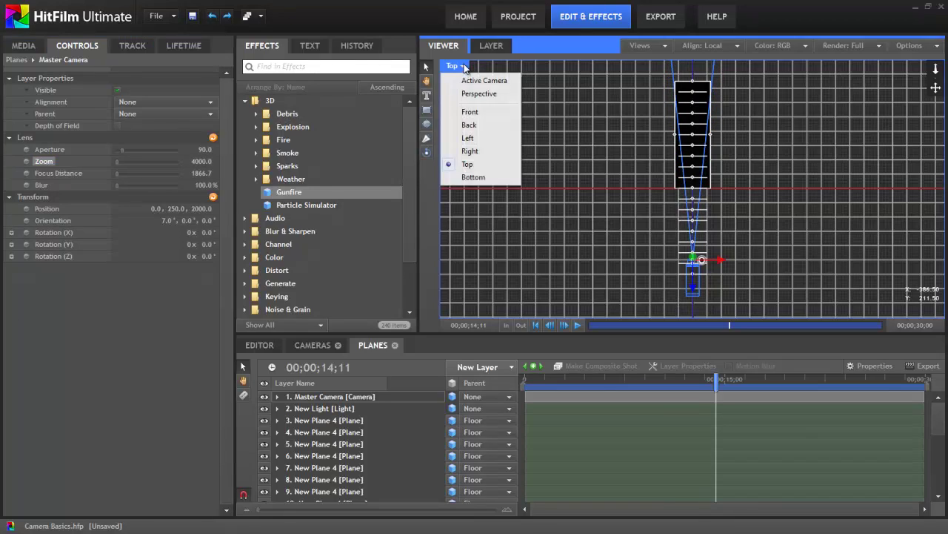
pyautogui.click(481, 79)
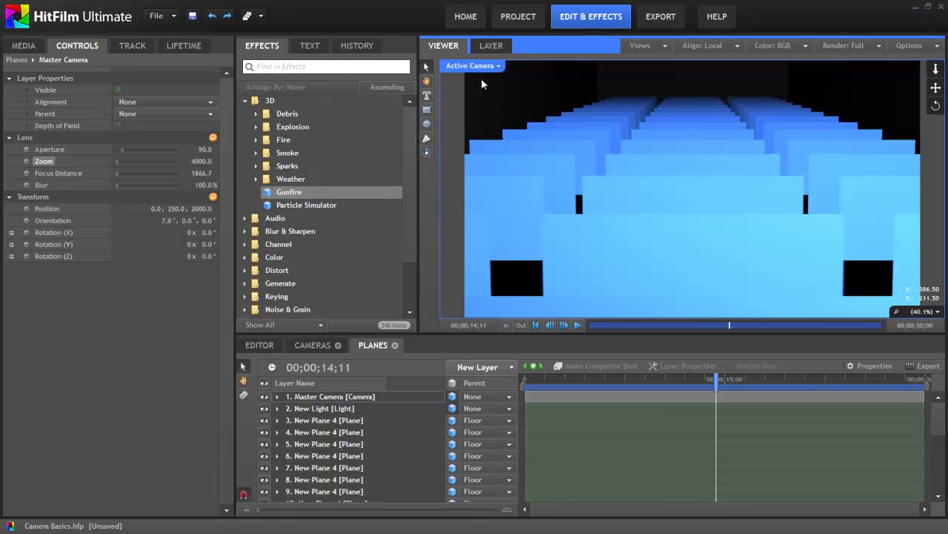
pyautogui.moveTo(193, 162); pyautogui.dragTo(946, 252)
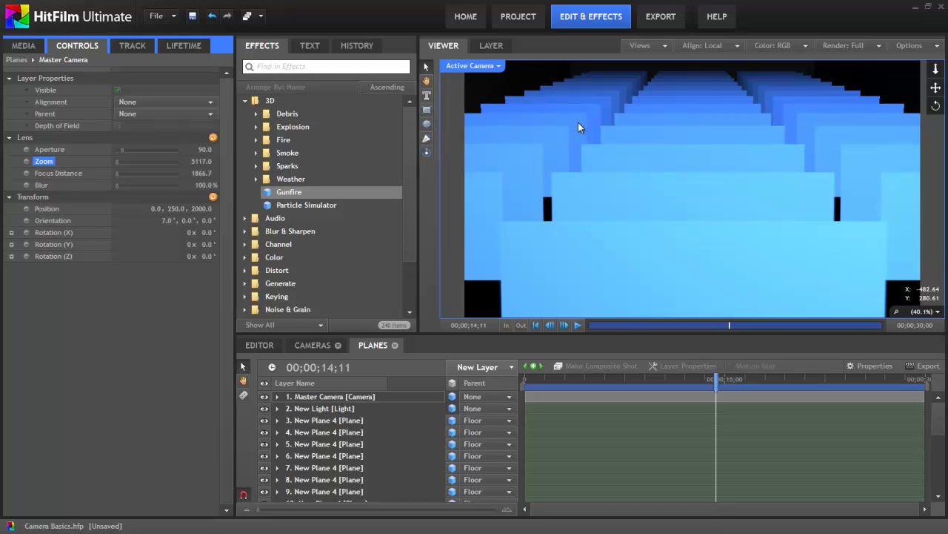
pyautogui.moveTo(202, 161); pyautogui.dragTo(203, 174)
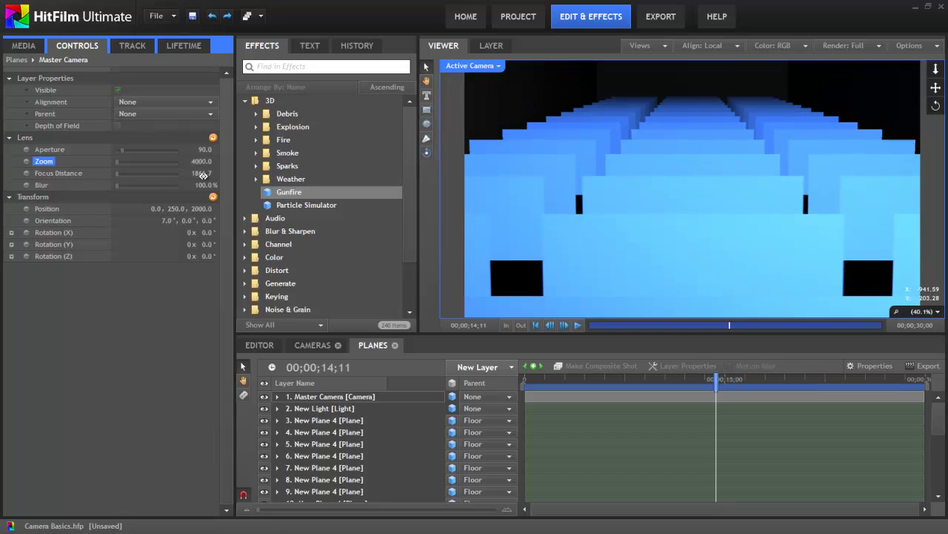
pyautogui.click(62, 175)
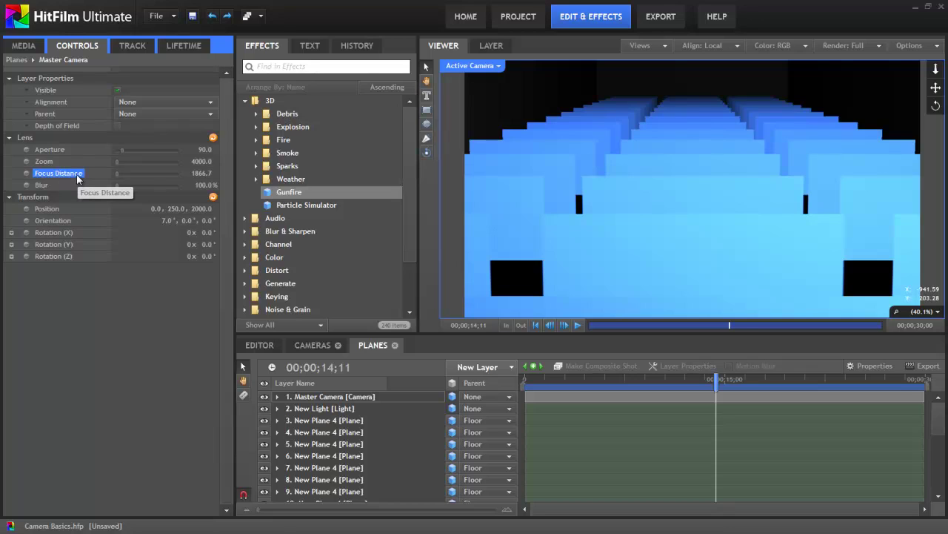
# Step: Enable depth of field with aperture 380.0, trying focus distance 4000 before settling on 1000.0
pyautogui.click(116, 125)
pyautogui.click(139, 149)
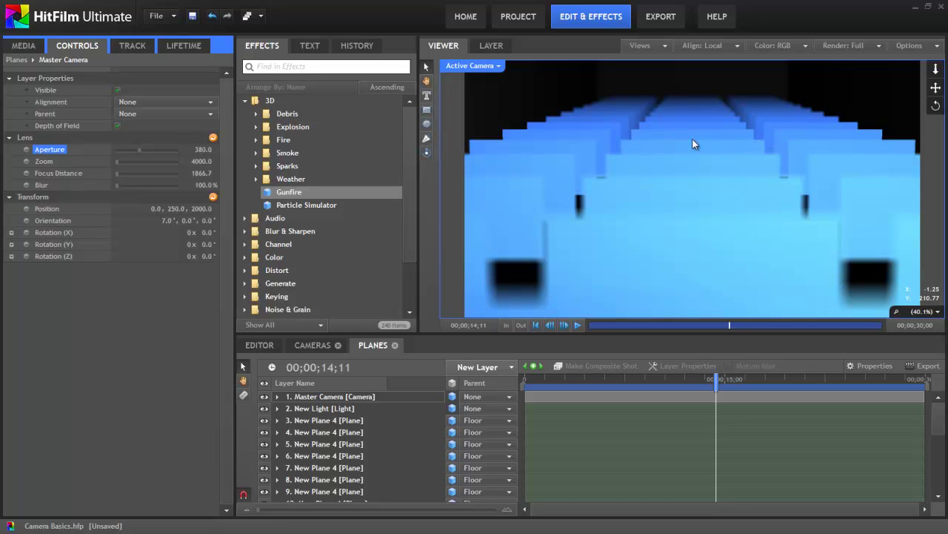
pyautogui.click(200, 173)
pyautogui.write('4000')
pyautogui.press('Return')
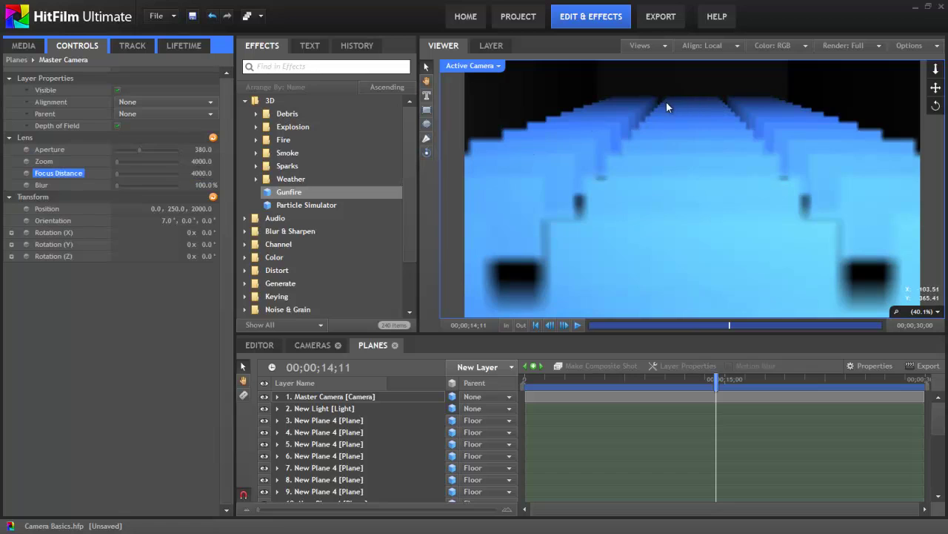
pyautogui.click(200, 172)
pyautogui.write('1000')
pyautogui.press('Return')
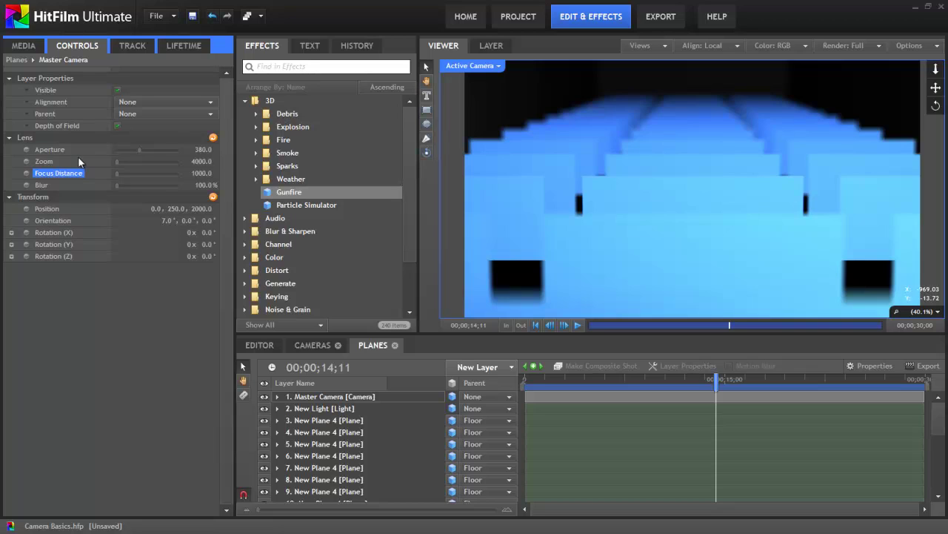
# Step: Raise the Master Camera lens blur to 234%, then switch depth of field off
pyautogui.click(40, 186)
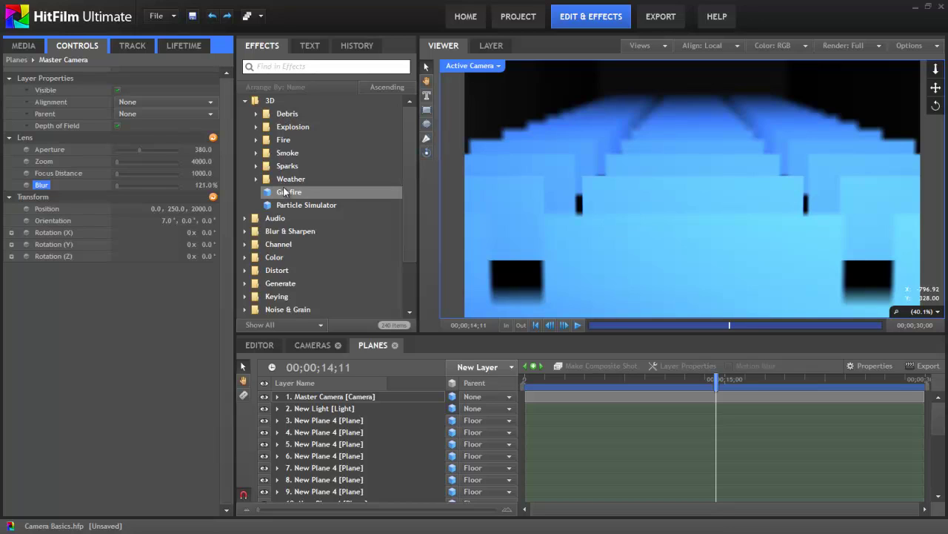
pyautogui.moveTo(206, 185); pyautogui.dragTo(216, 185)
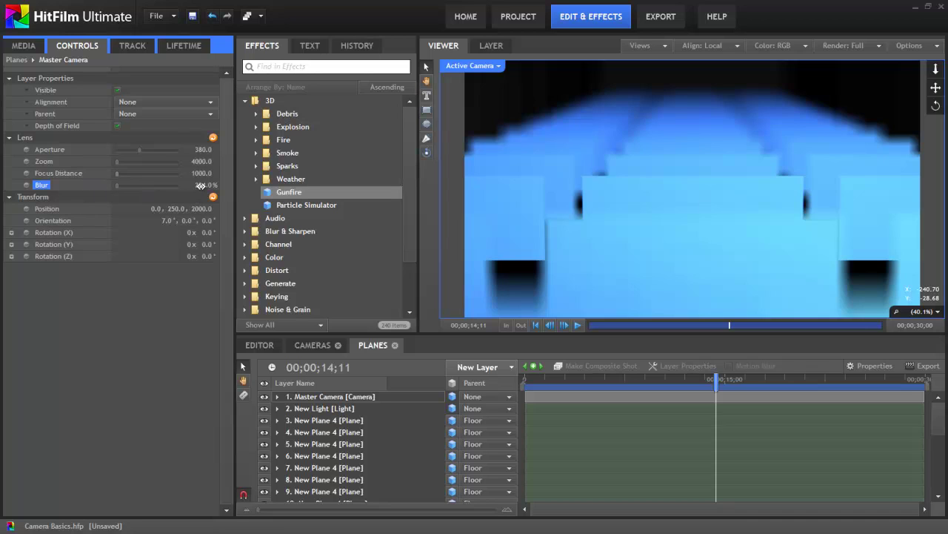
pyautogui.click(116, 124)
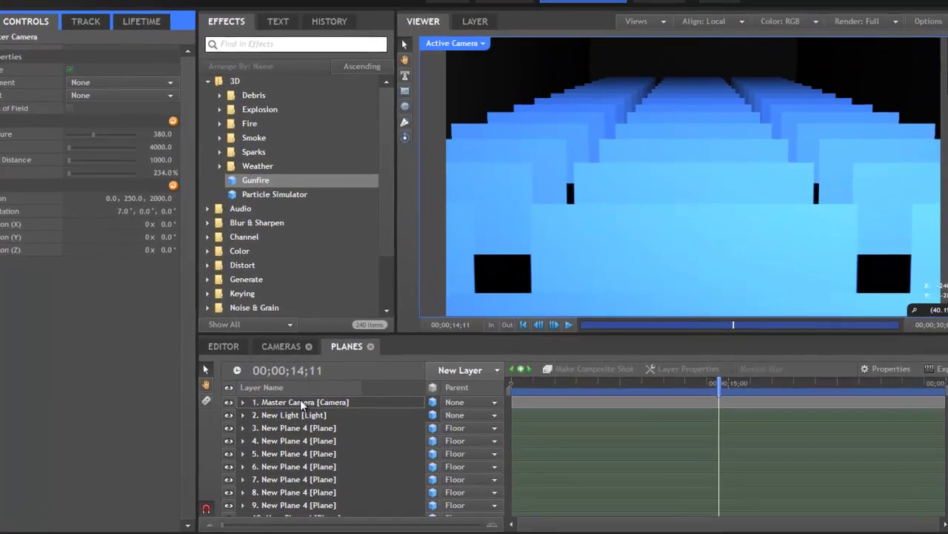
pyautogui.rightClick(300, 400)
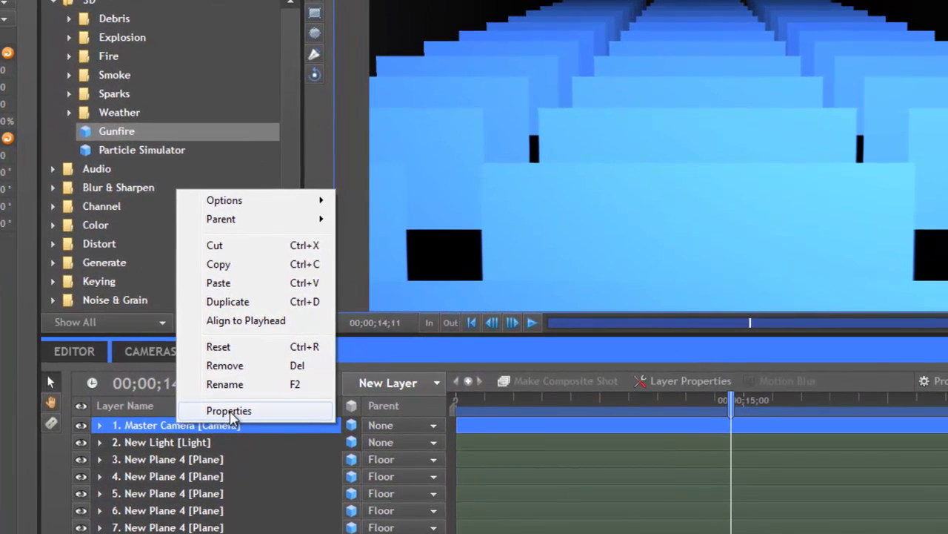
pyautogui.click(229, 410)
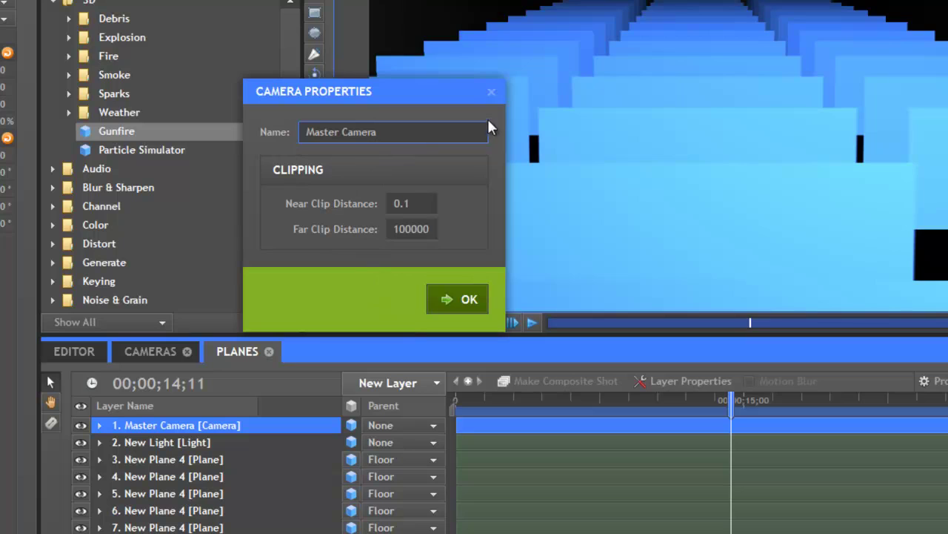
pyautogui.click(491, 92)
pyautogui.rightClick(250, 421)
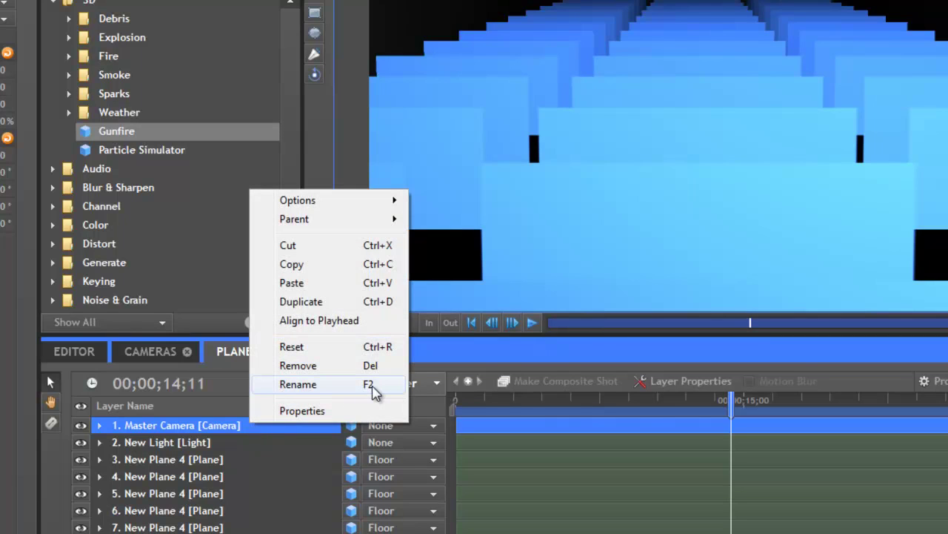
pyautogui.click(221, 426)
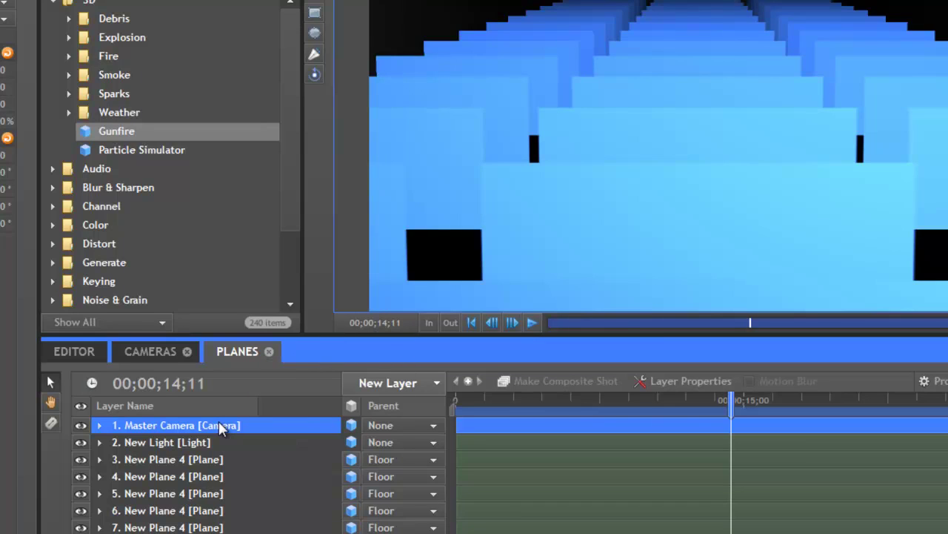